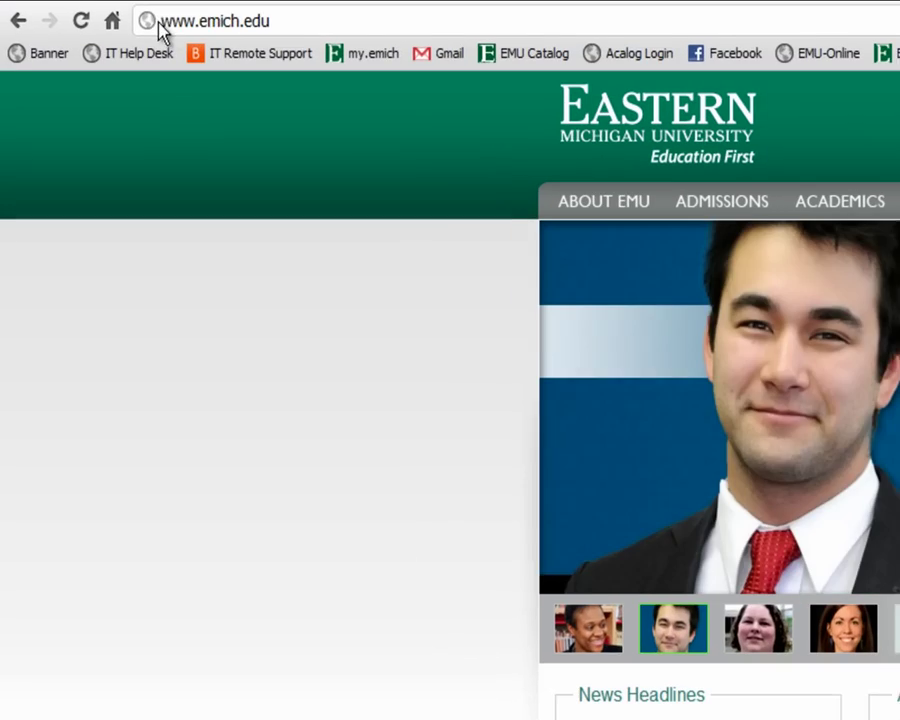
Sign in to the my.emich portal with the student's user name and password.
left_click_drag(163, 22, 276, 16)
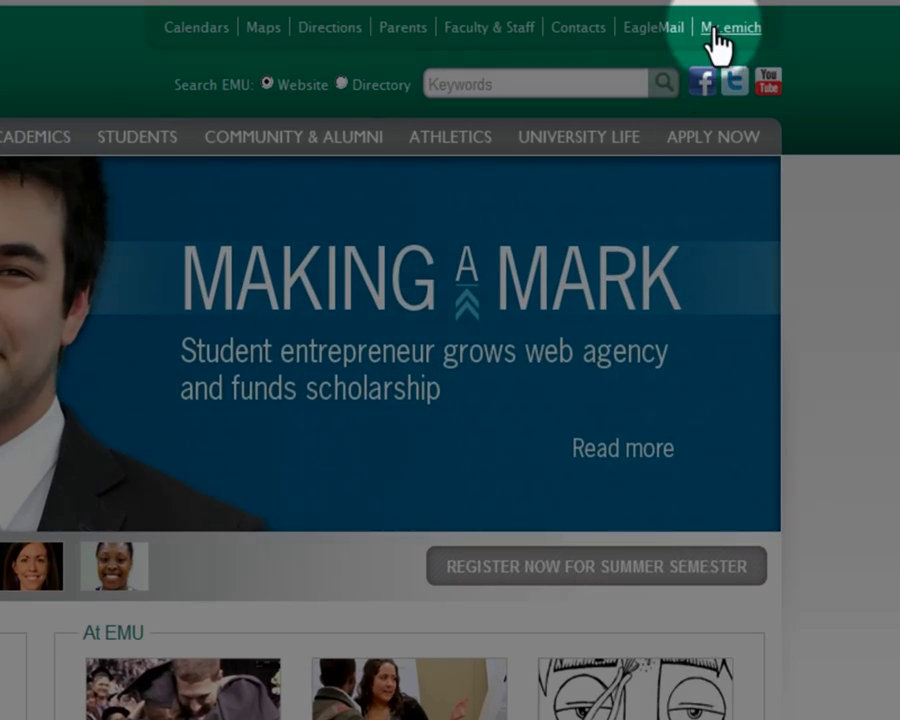
left_click(716, 30)
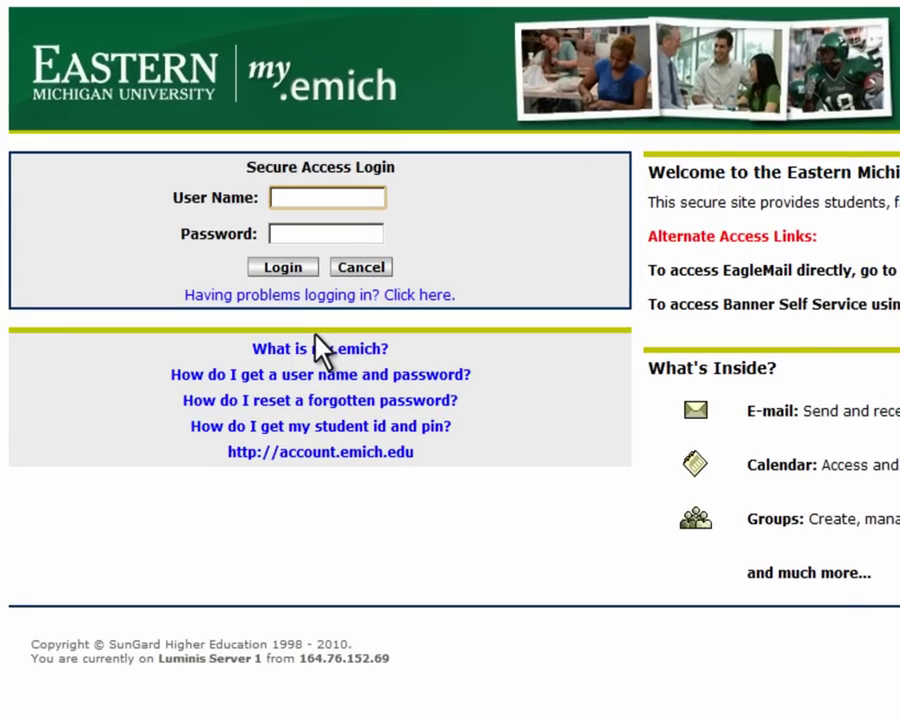
type("user")
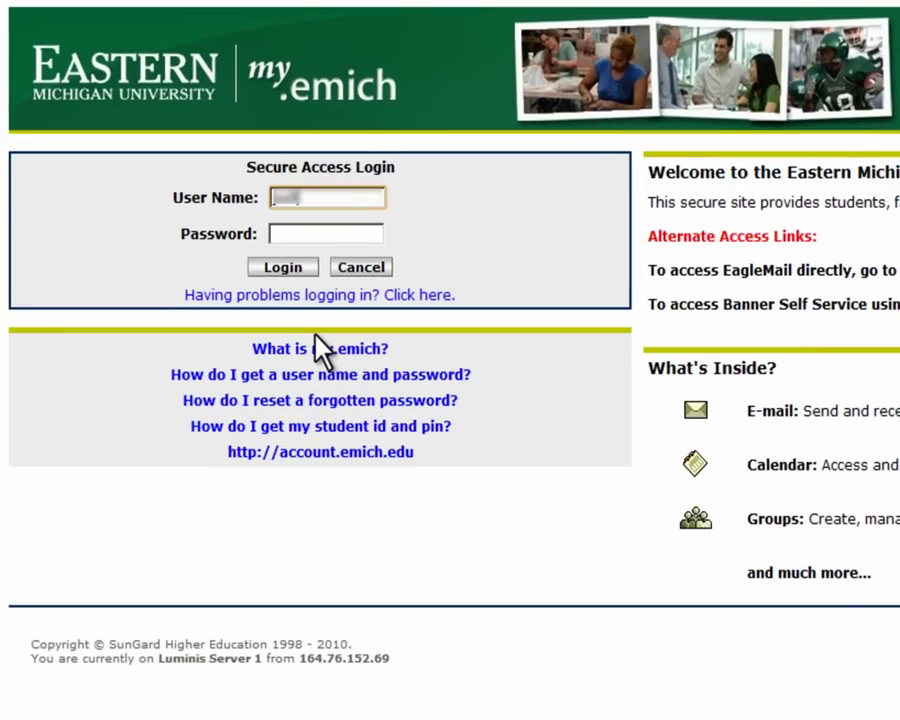
type("name")
key("Tab")
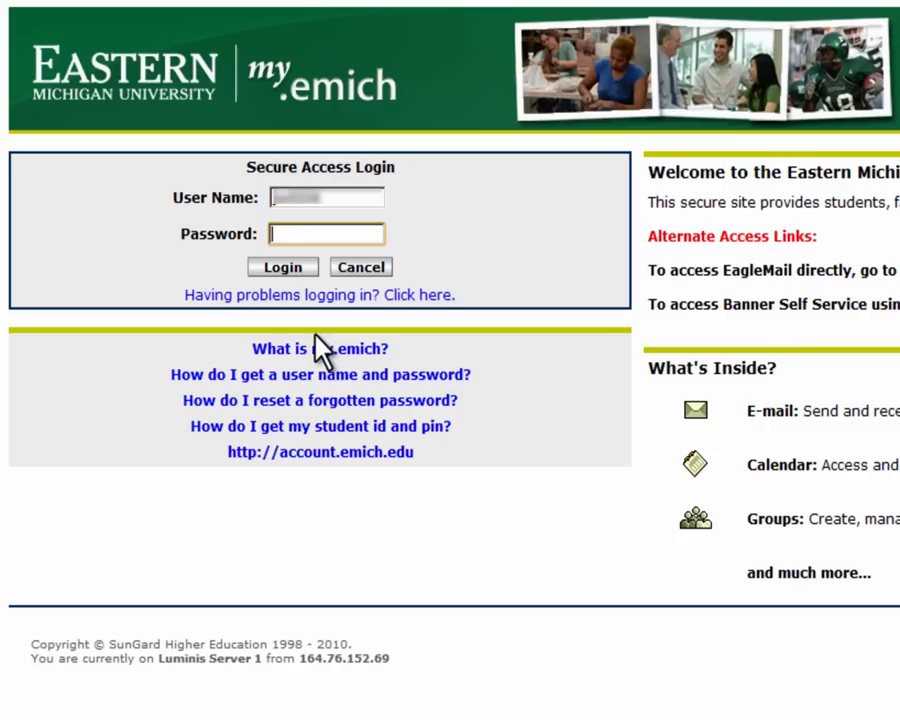
type("password")
left_click(286, 270)
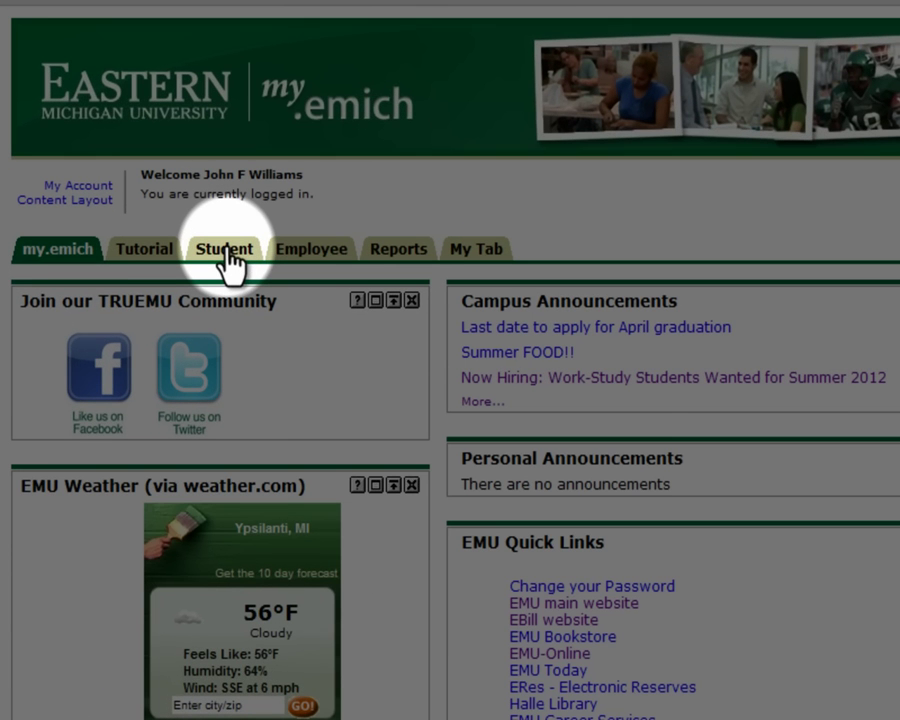
Go to Student Services > Registration > Add or Drop Classes and submit the Summer 2012 term.
left_click(228, 258)
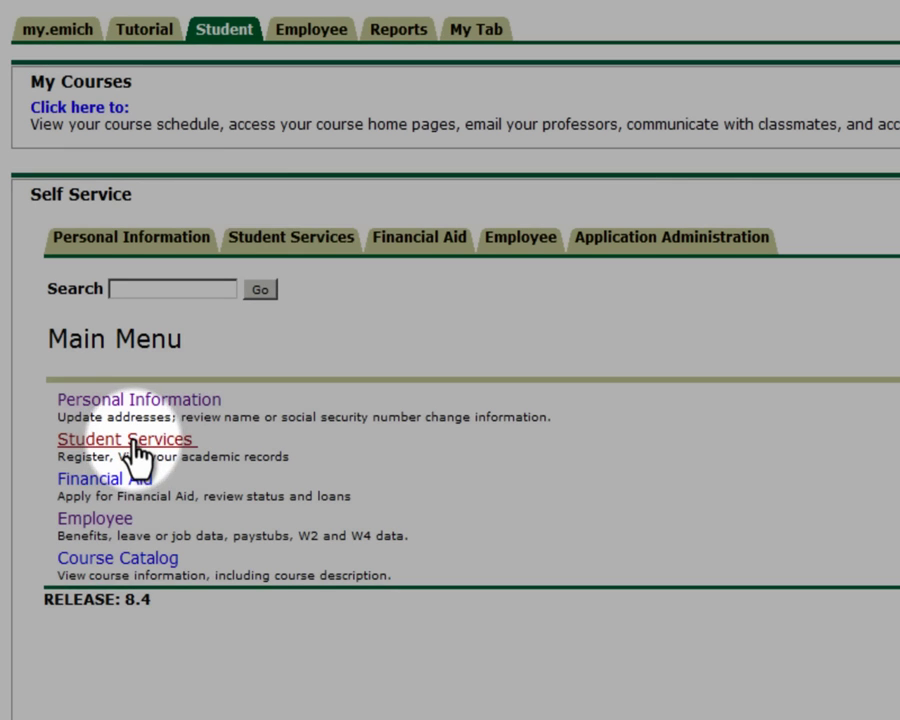
left_click(133, 445)
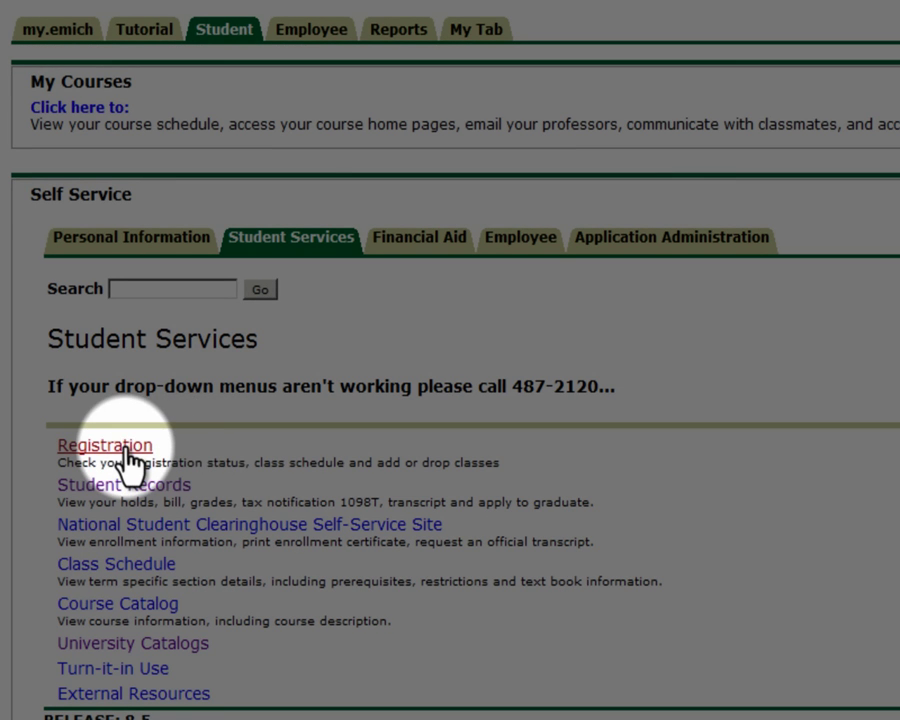
left_click(125, 448)
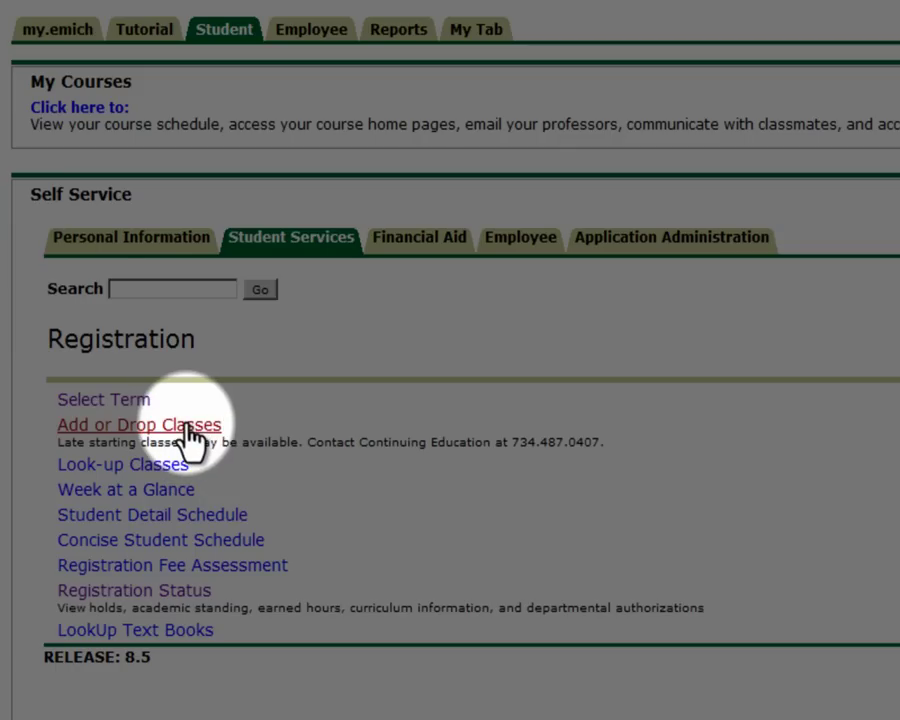
left_click(193, 432)
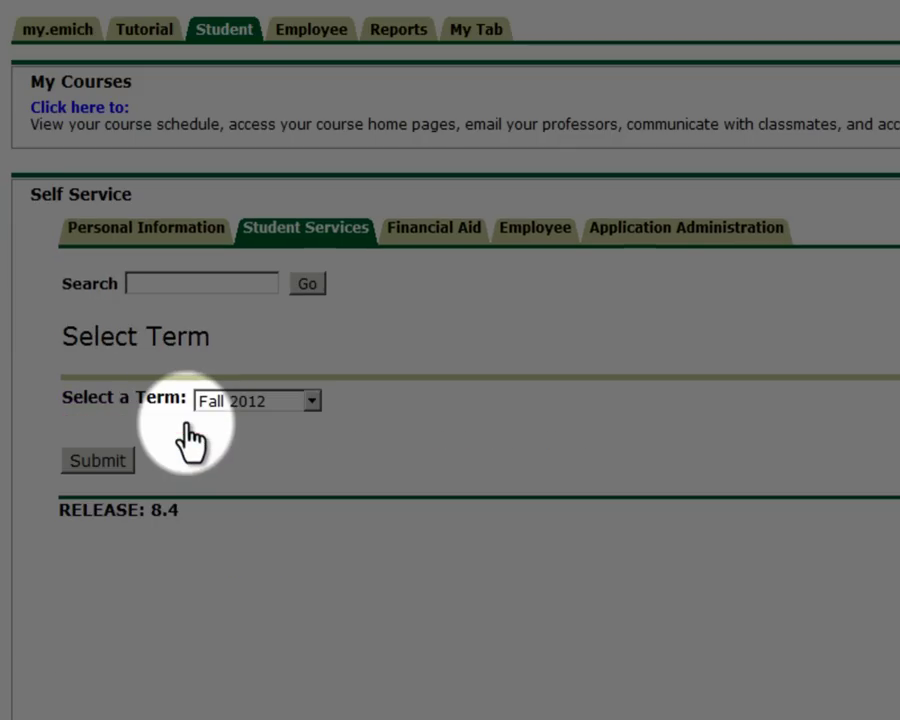
left_click(311, 400)
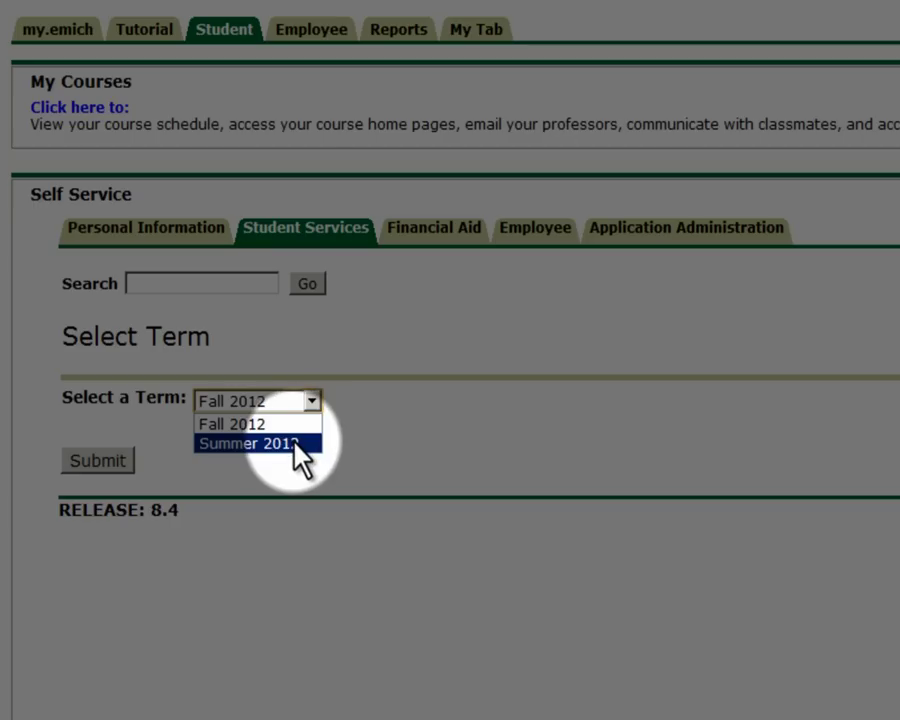
left_click(295, 445)
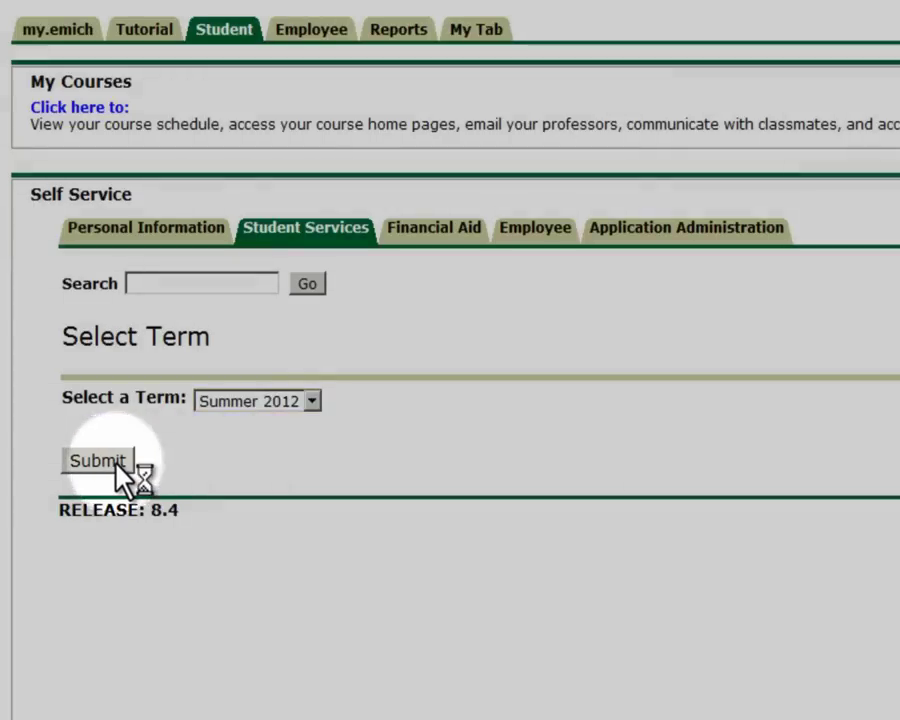
left_click(100, 461)
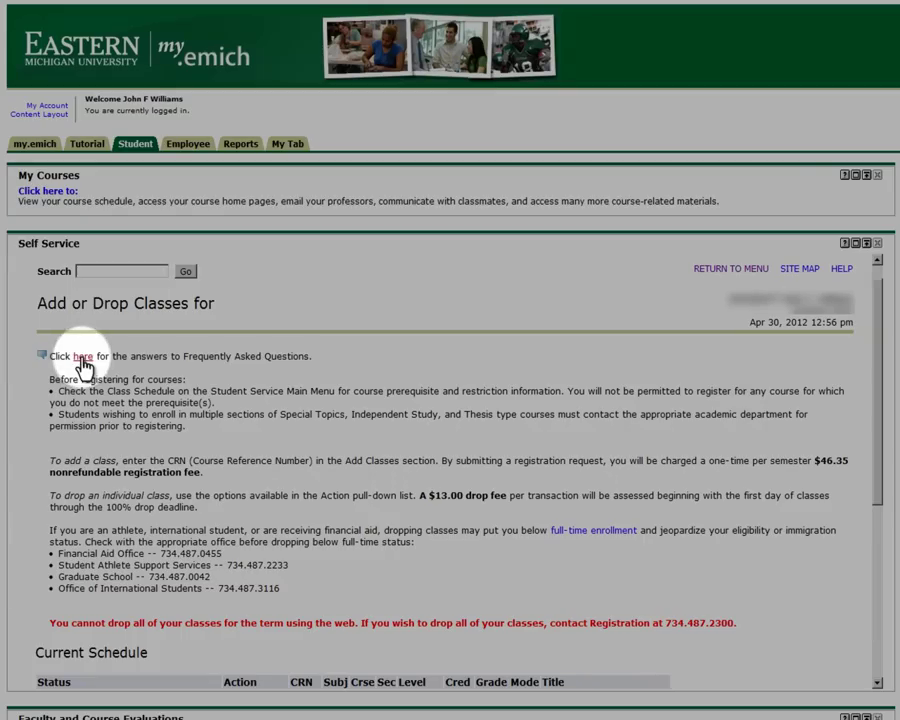
Expand the registration FAQ answers on course reference numbers, registration/transcript holds and maximum credit hours.
left_click(82, 358)
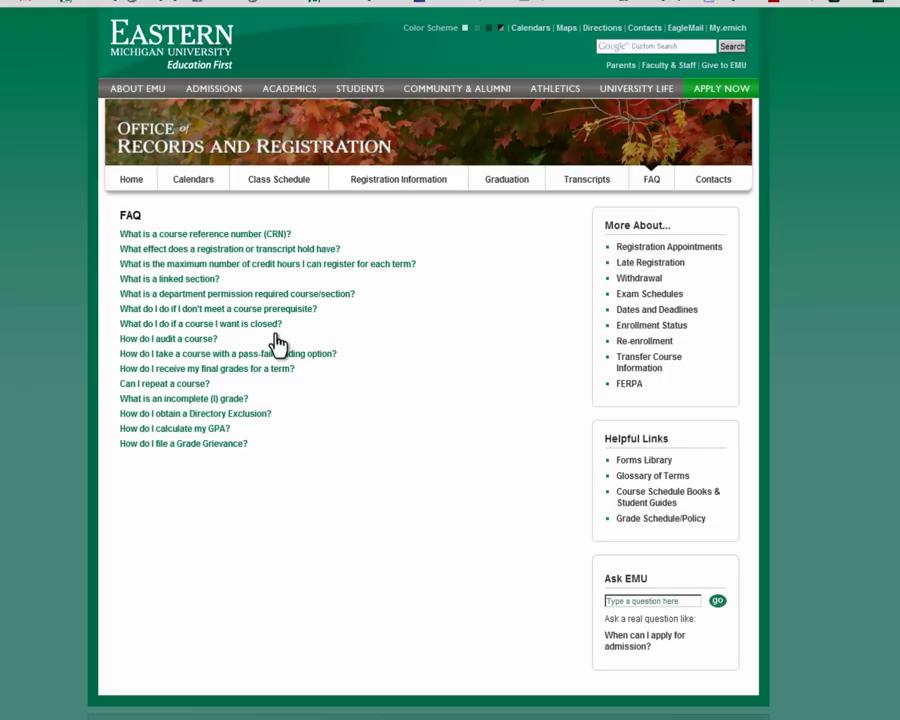
left_click(245, 235)
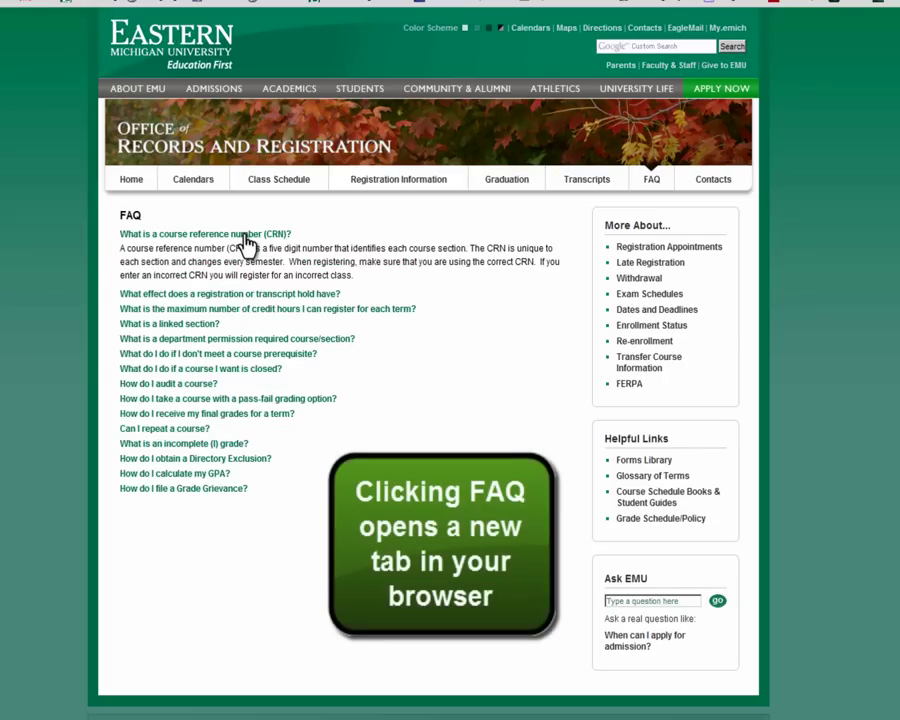
left_click(278, 295)
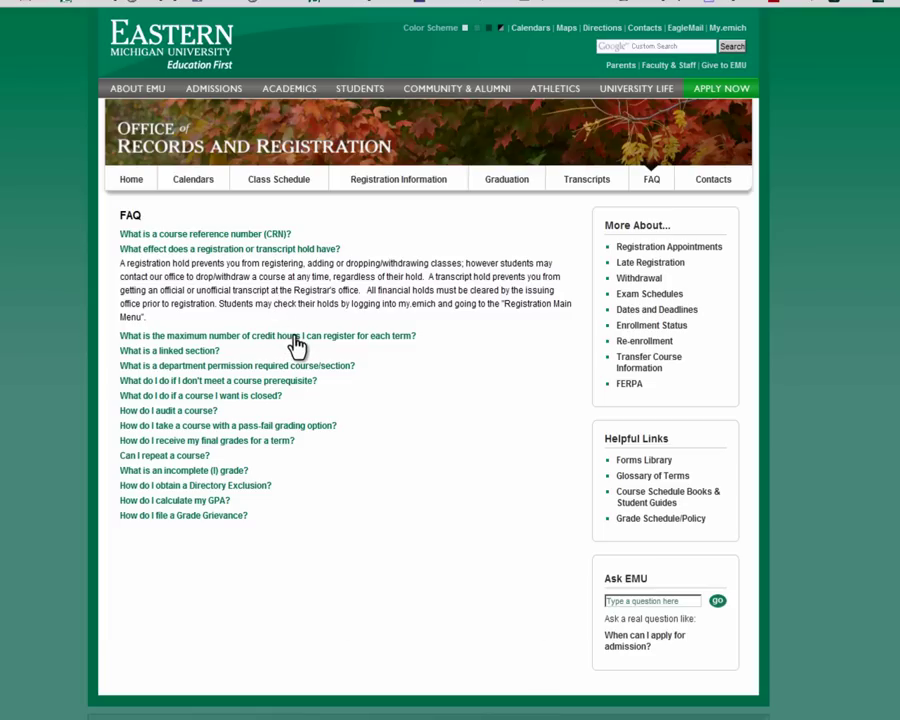
left_click(297, 337)
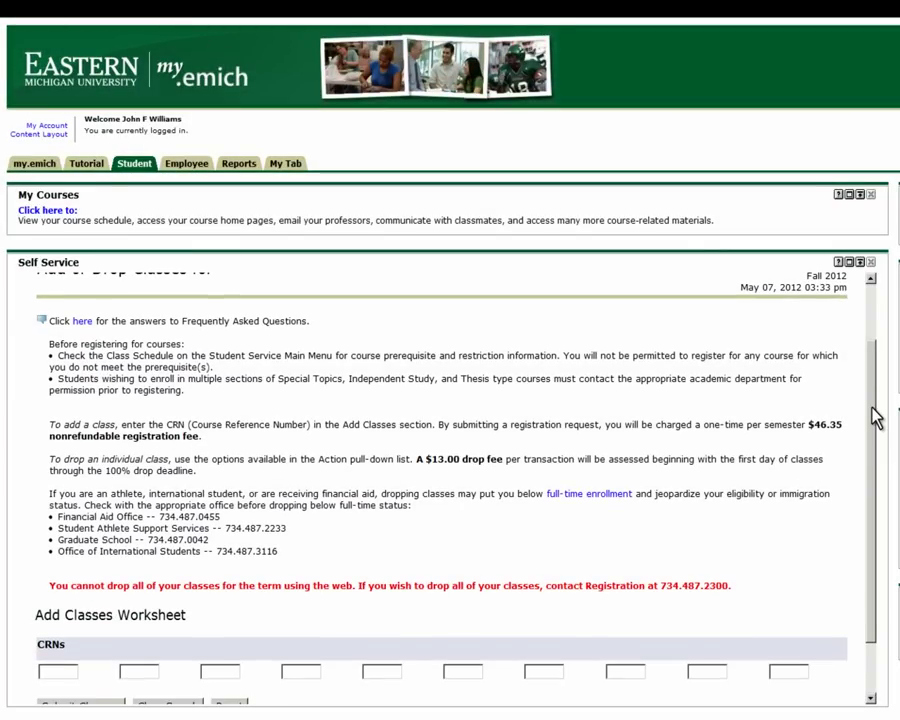
Register CRNs 15206 and 11081 and highlight their Web Registered status in the Current Schedule.
left_click_drag(873, 415, 872, 424)
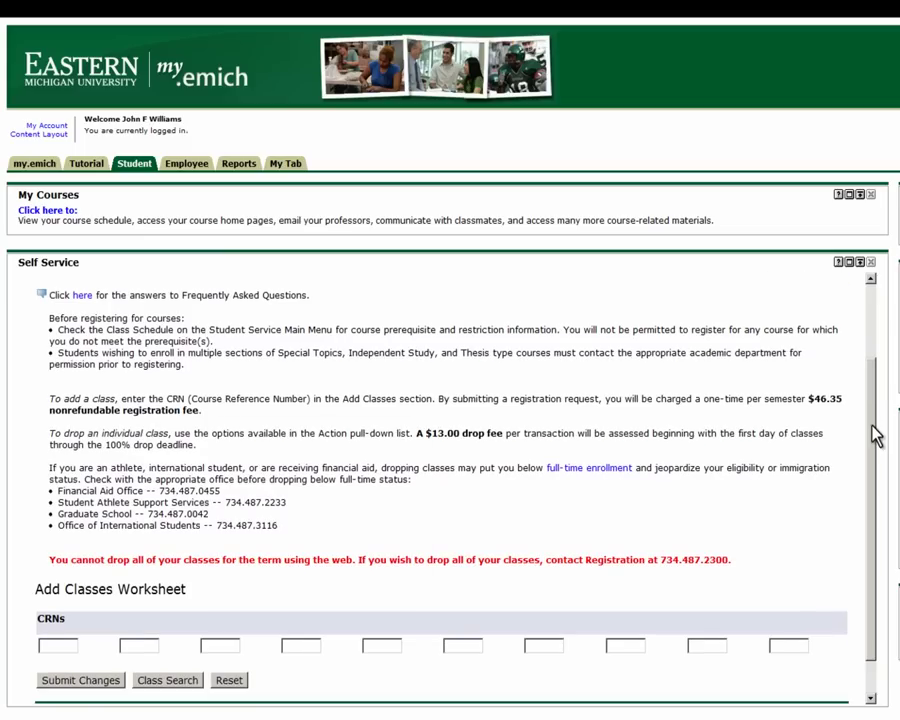
left_click(43, 647)
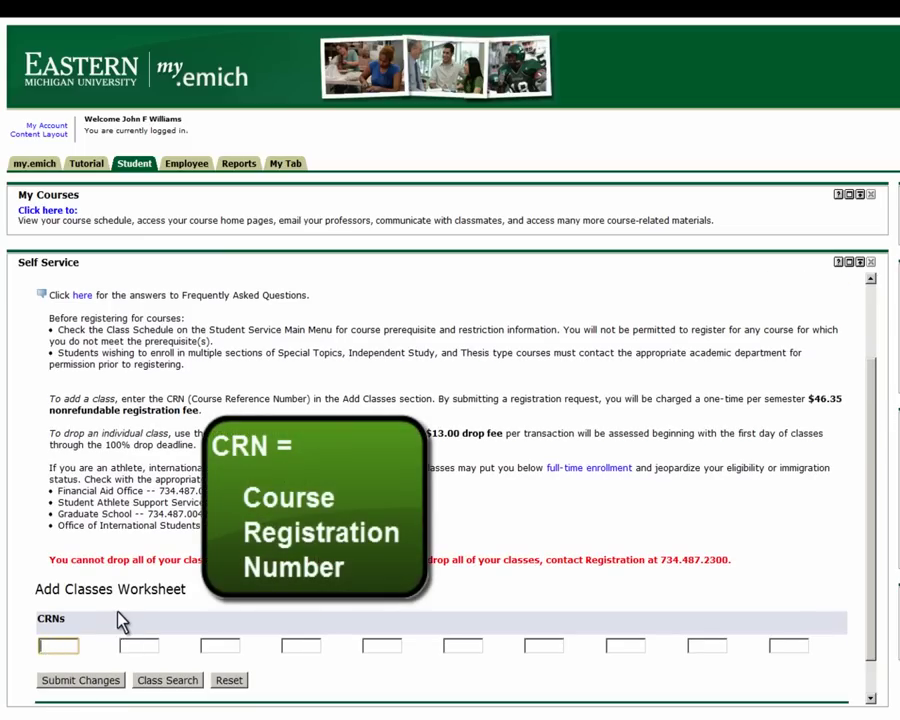
type("15206")
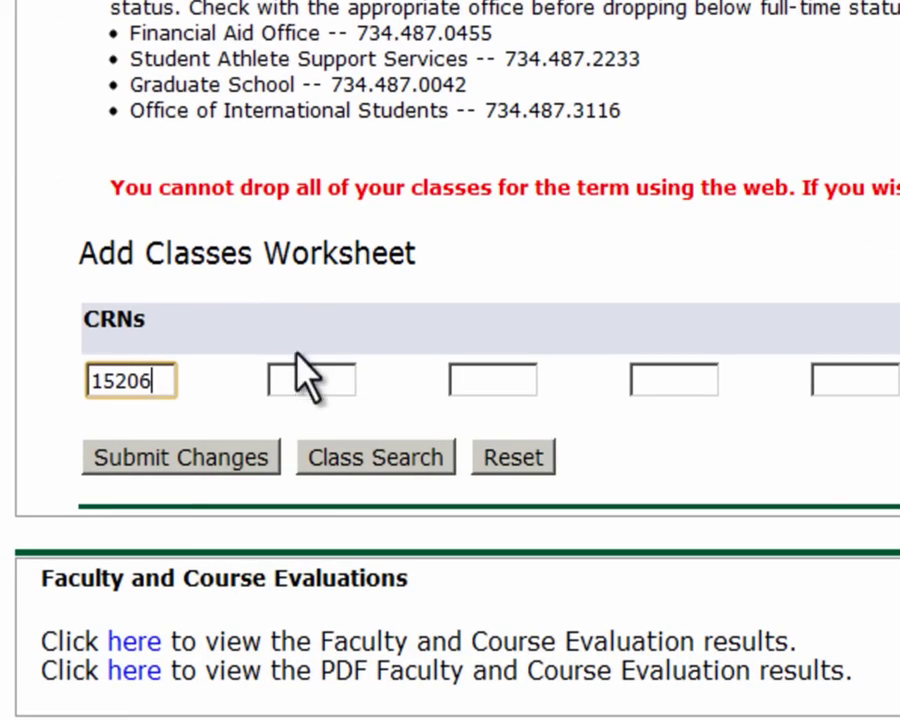
left_click(305, 378)
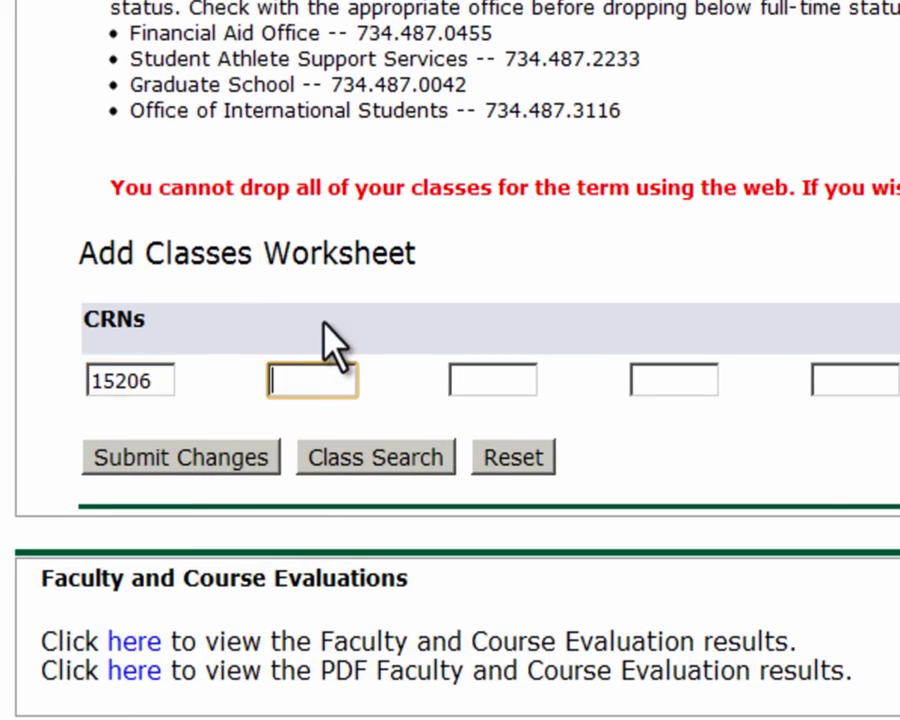
type("11081")
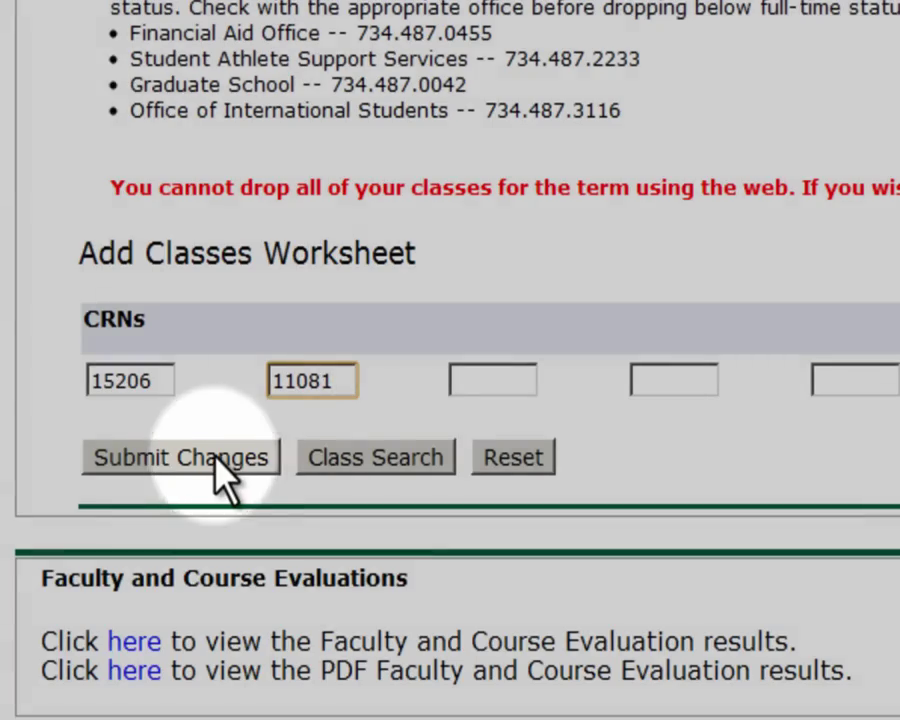
left_click(214, 460)
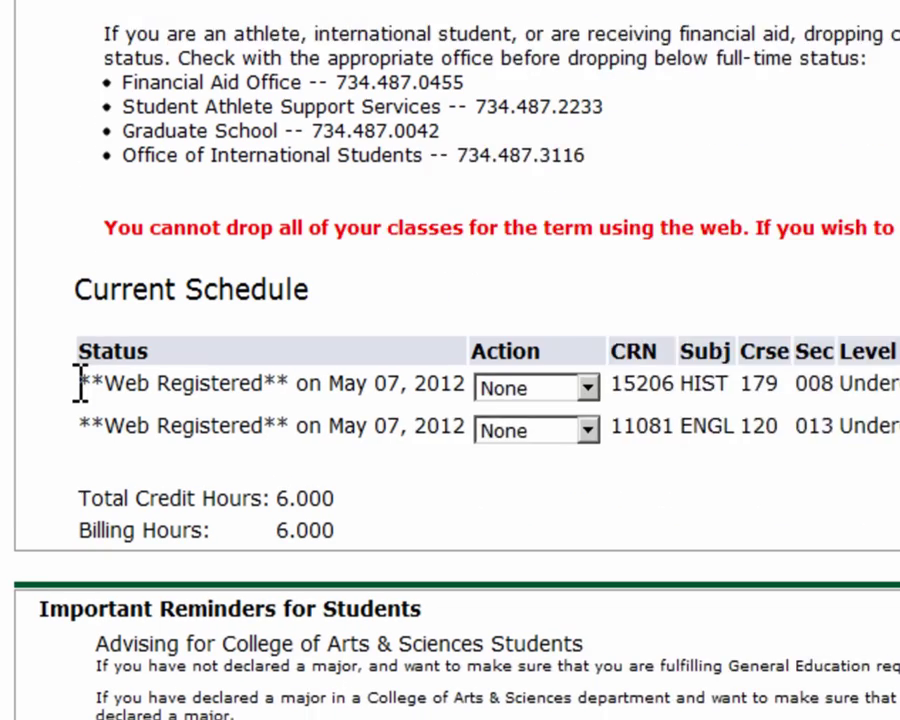
left_click_drag(38, 627, 70, 627)
left_click_drag(160, 343, 316, 343)
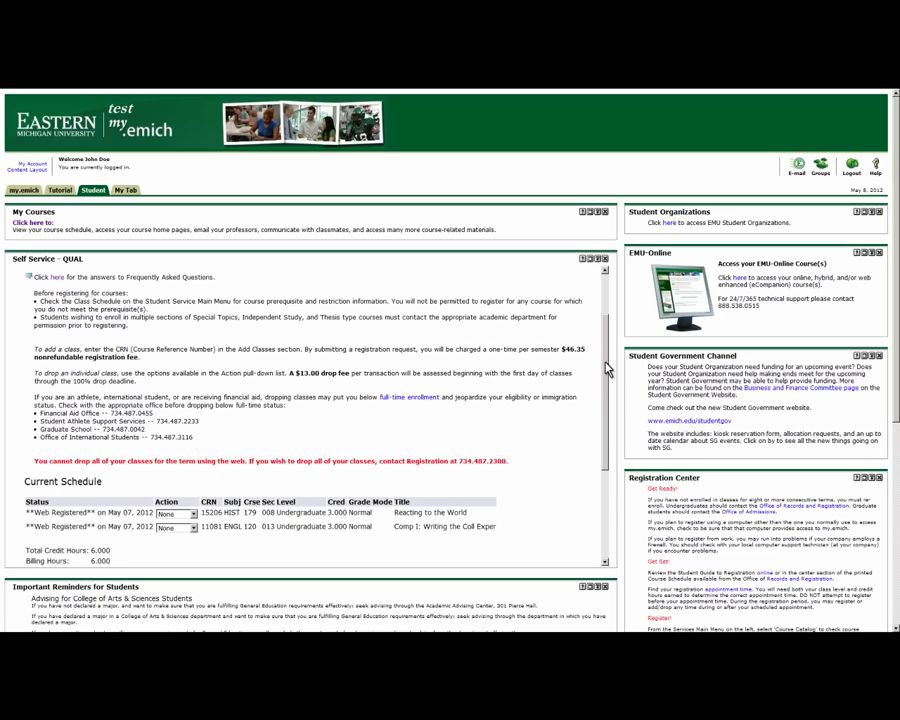
Open the Class Search form from the Add or Drop Classes page.
scroll(606, 373, "down", 1)
left_click_drag(605, 372, 542, 440)
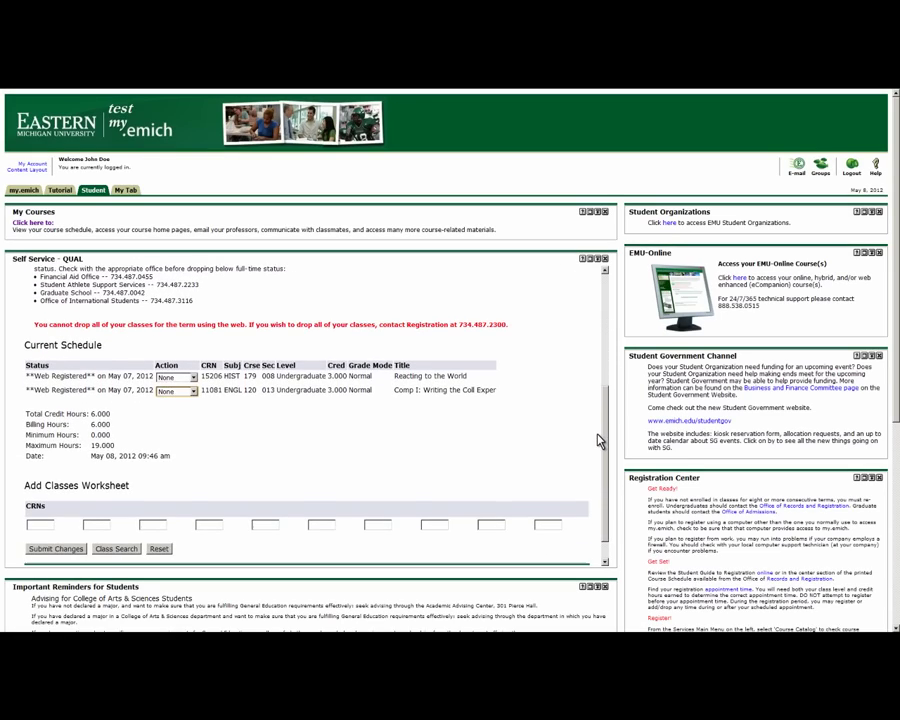
left_click(212, 522)
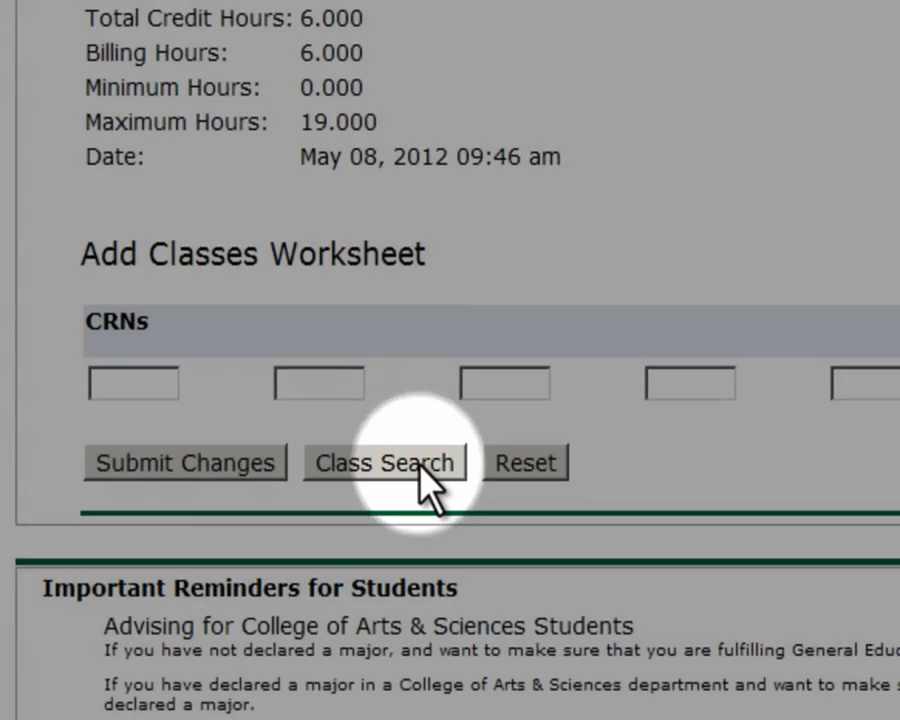
left_click(422, 465)
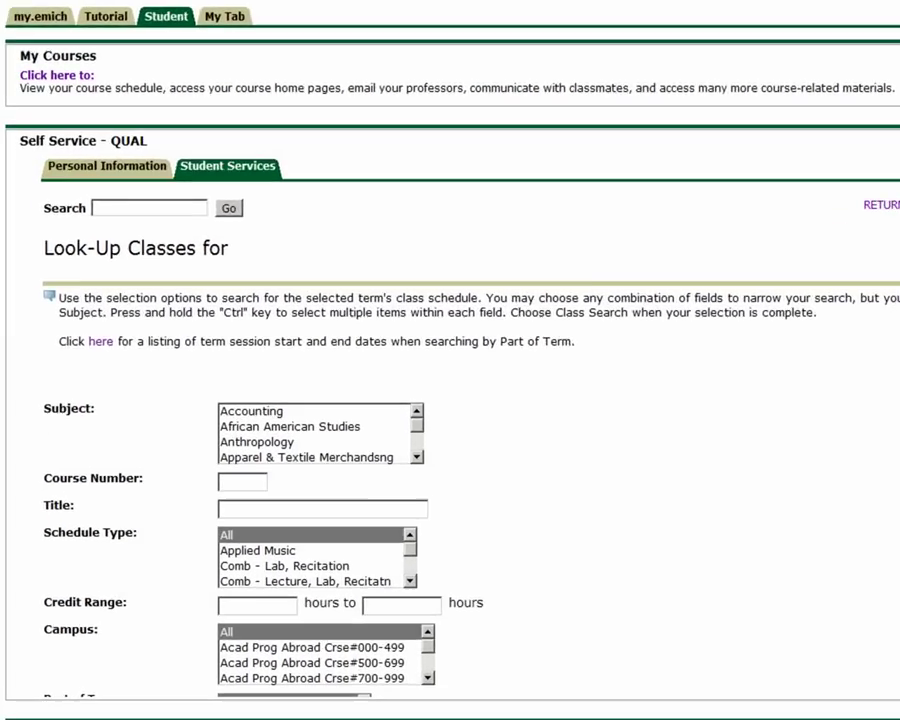
scroll(333, 241, "down", 2)
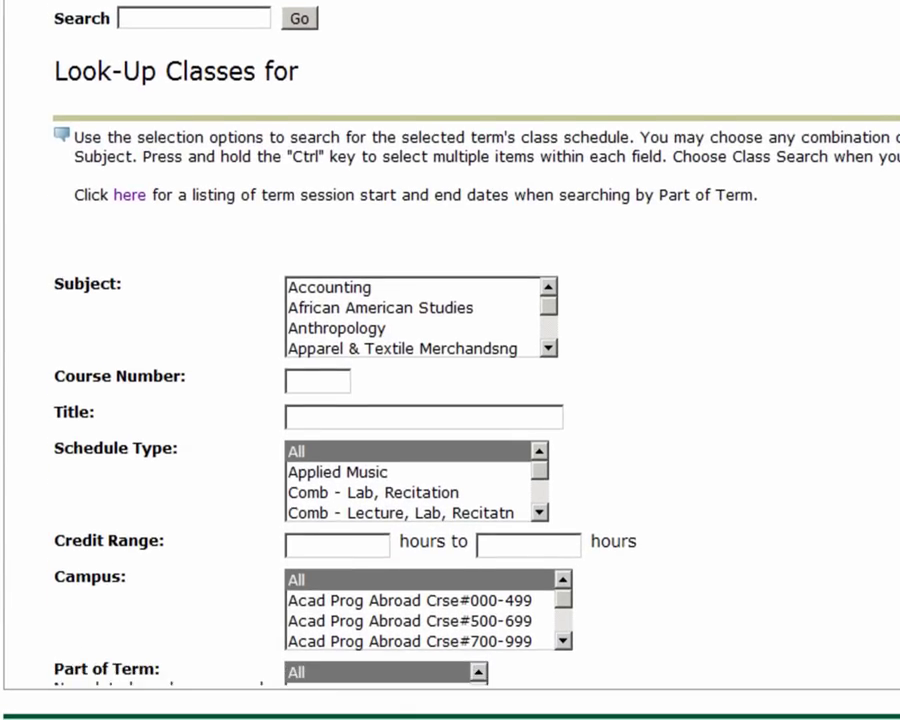
scroll(333, 241, "down", 2)
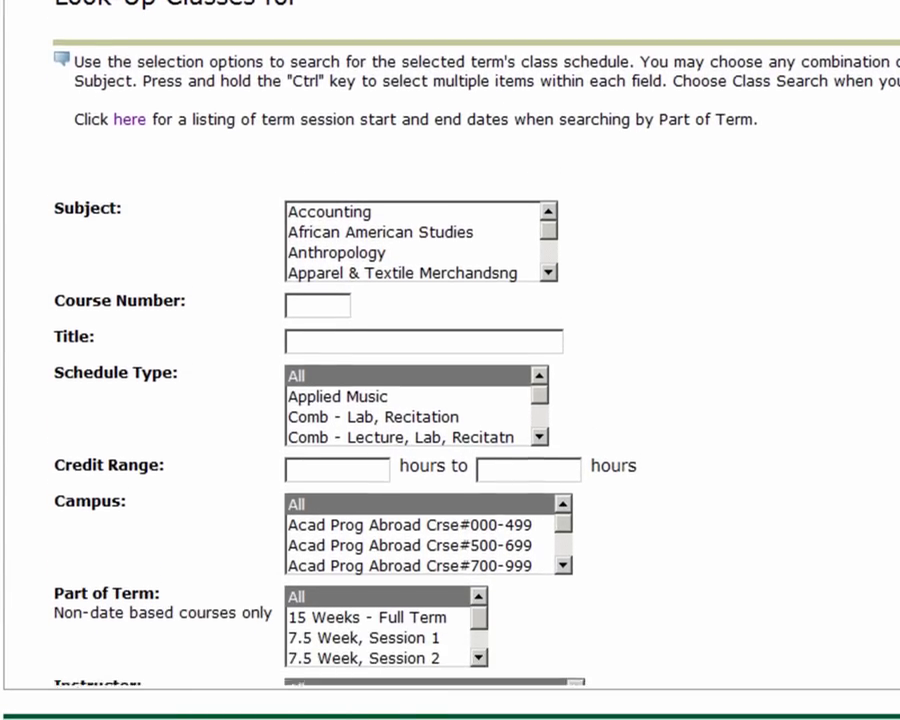
scroll(333, 241, "down", 3)
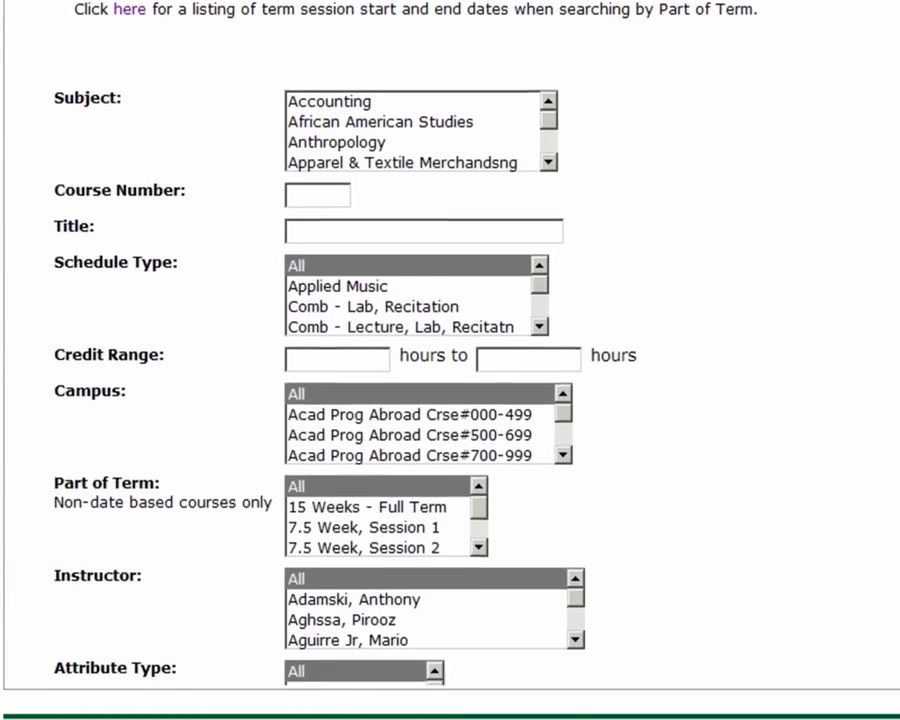
scroll(333, 241, "down", 3)
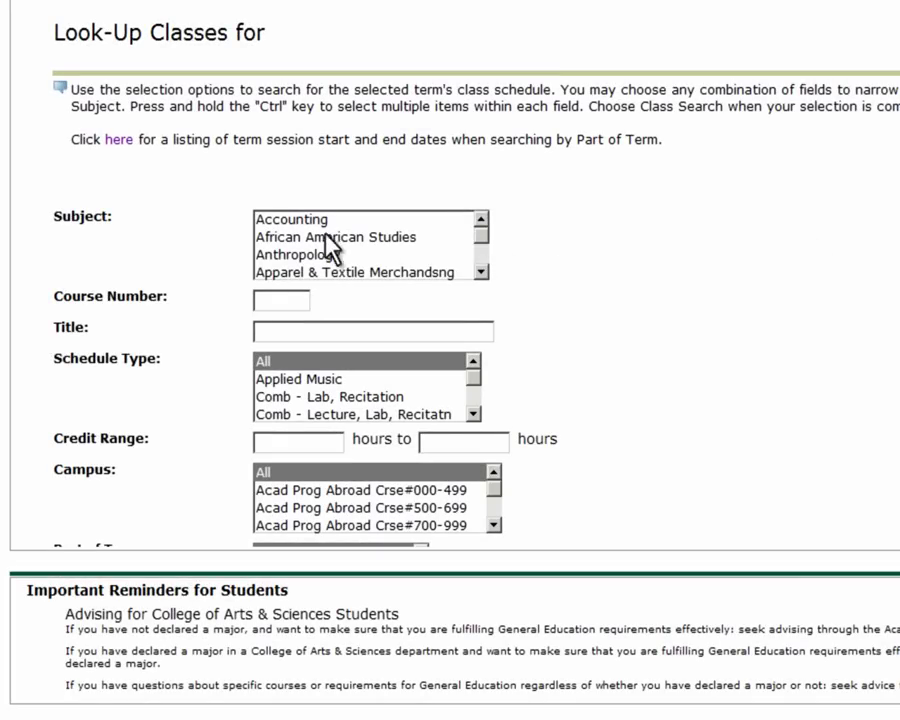
Search for Economics classes meeting on Monday and Wednesday.
left_click(318, 245)
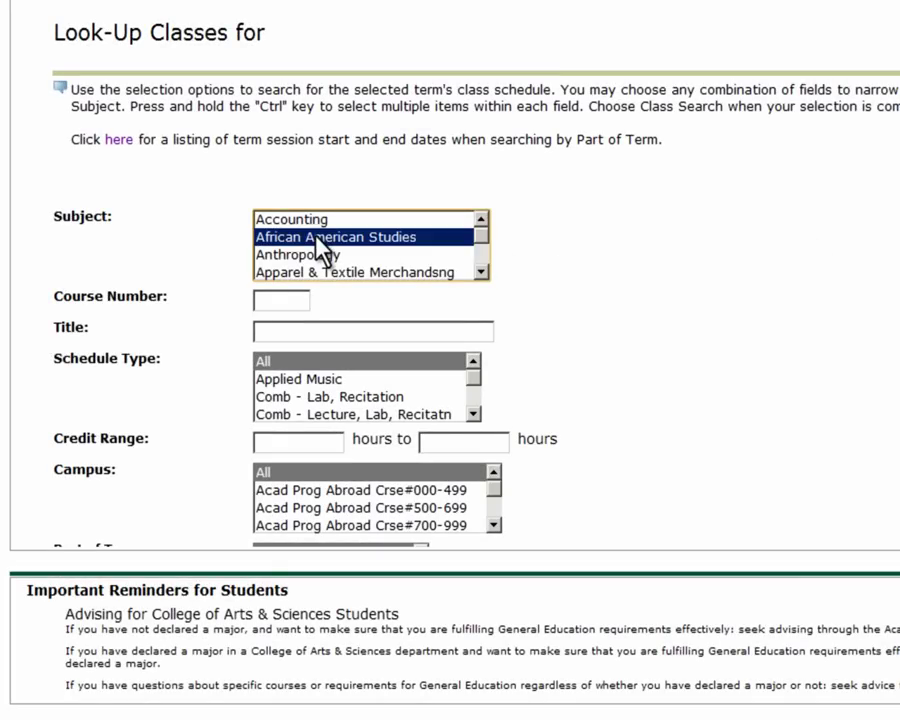
key("e")
left_click(481, 271)
left_click(481, 271)
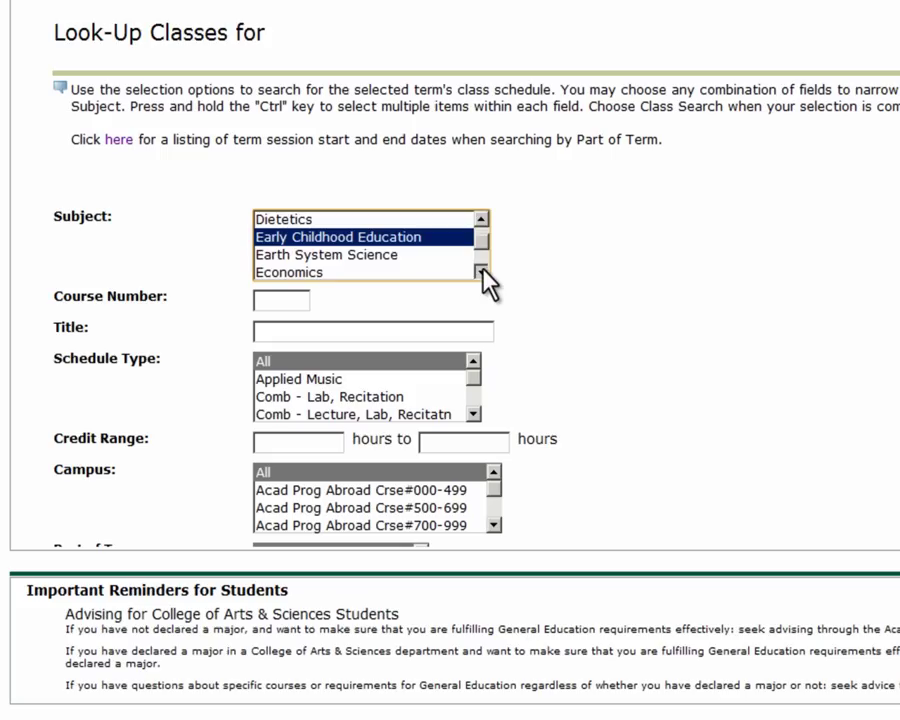
left_click(481, 271)
left_click(305, 254)
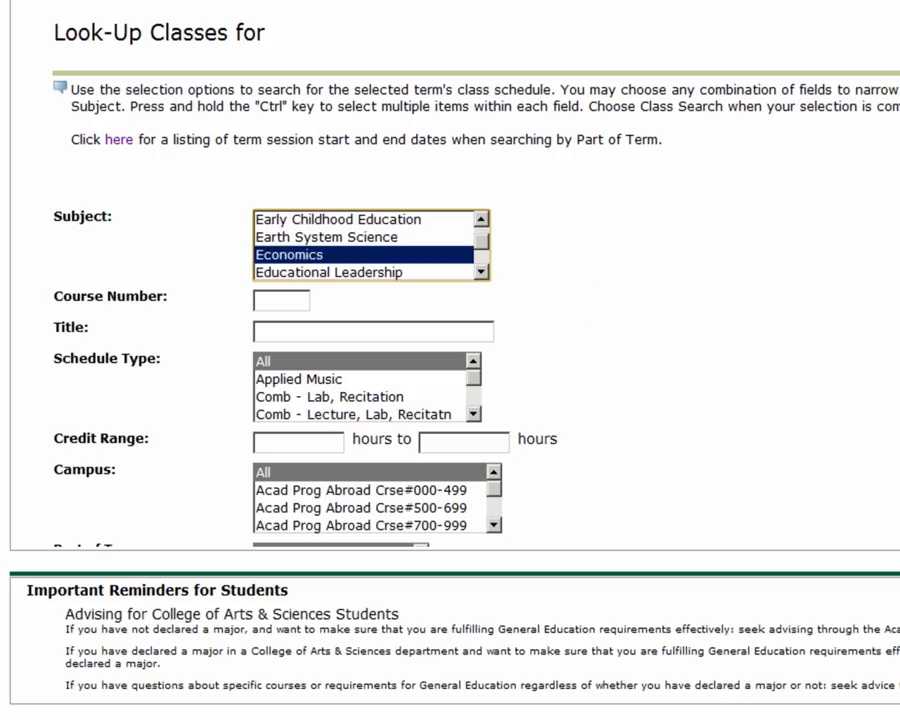
scroll(450, 275, "down", 5)
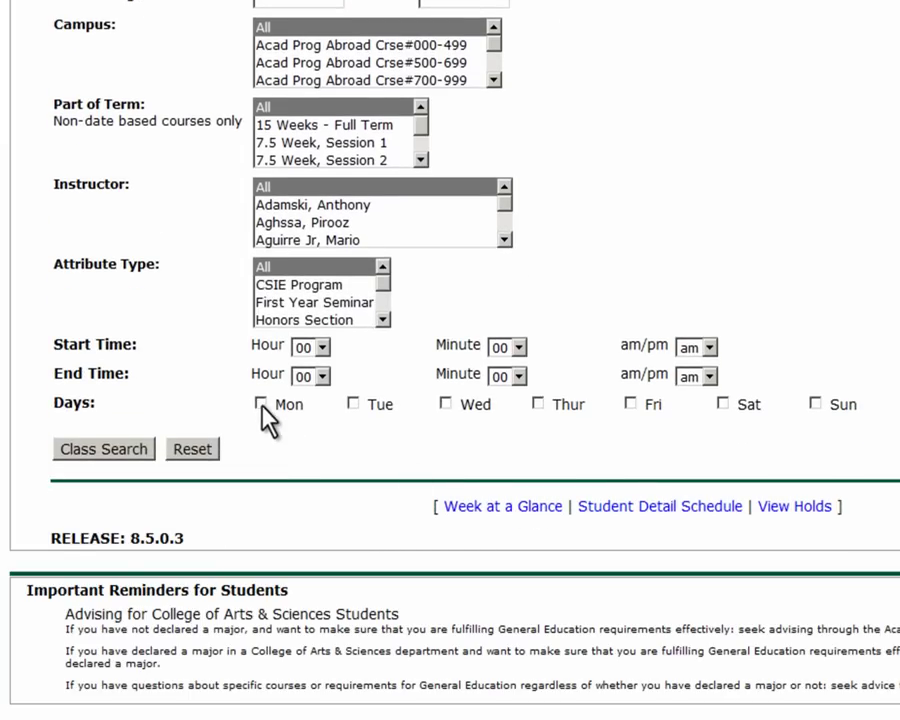
left_click(261, 404)
left_click(445, 404)
left_click(80, 451)
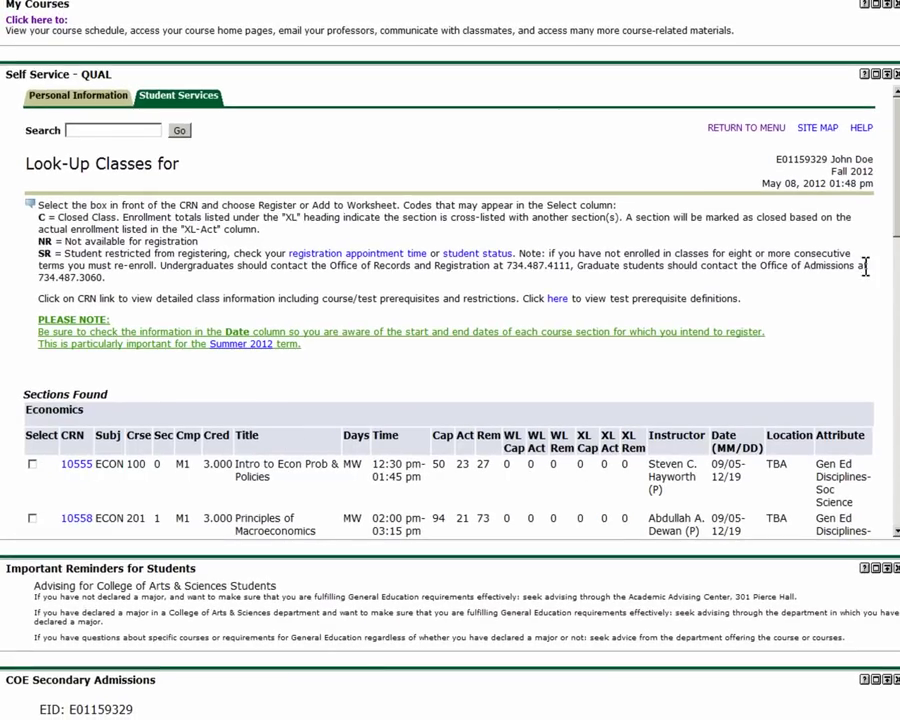
Select ECON 100 section CRN 10555 (Intro to Econ Prob & Policies) and register for it.
scroll(868, 265, "down", 1)
scroll(450, 300, "down", 1)
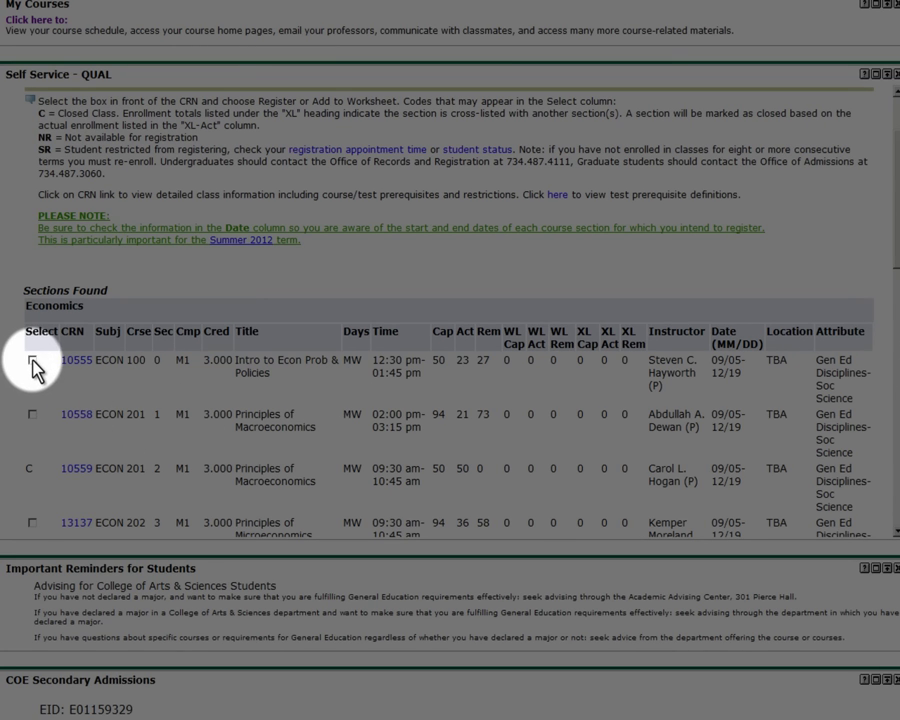
left_click(33, 360)
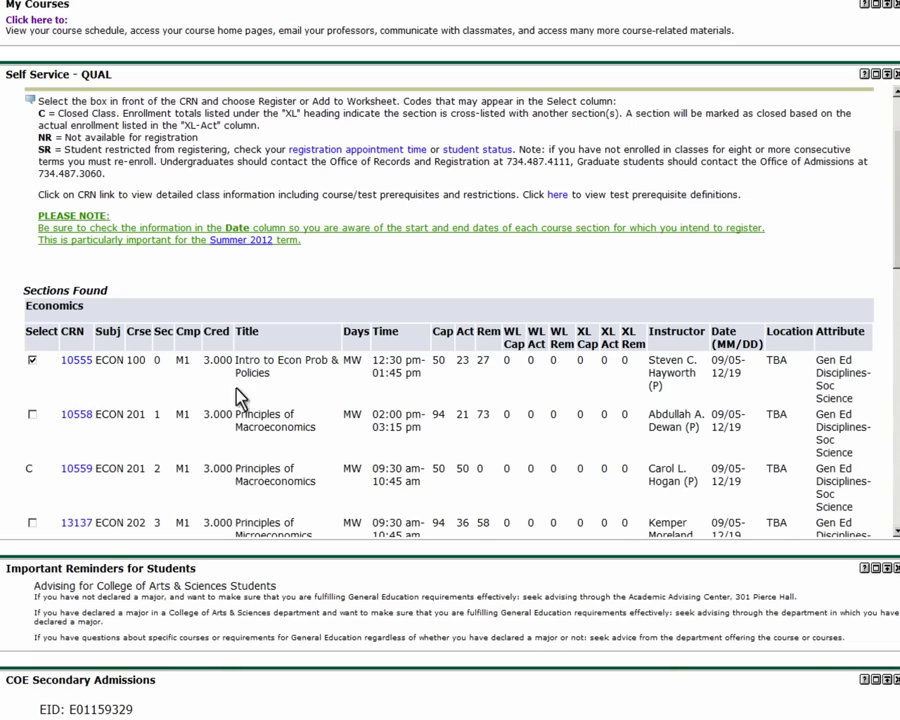
left_click_drag(891, 206, 892, 518)
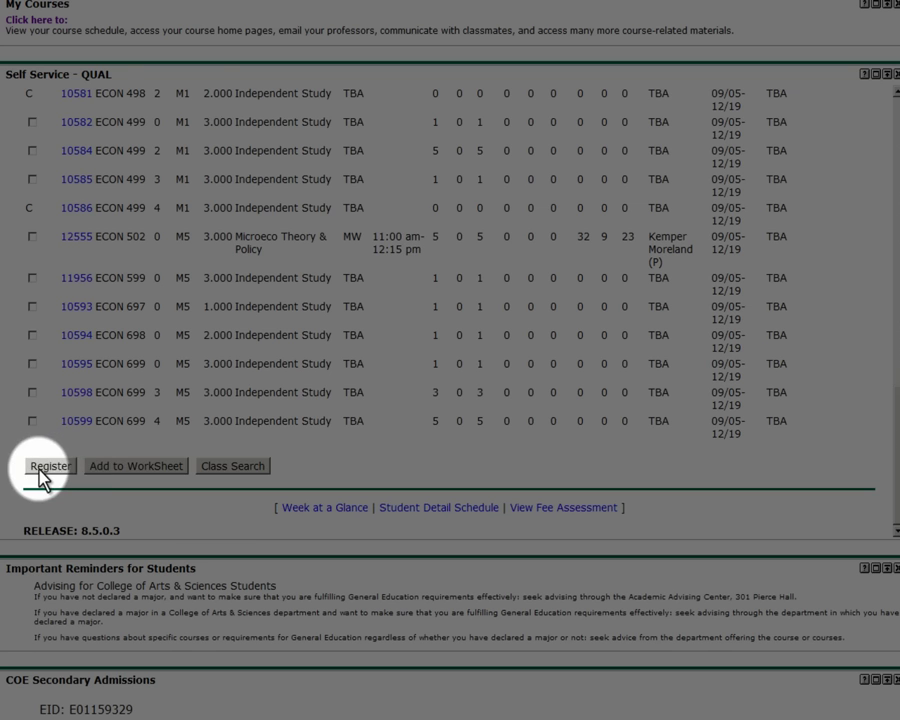
left_click(42, 470)
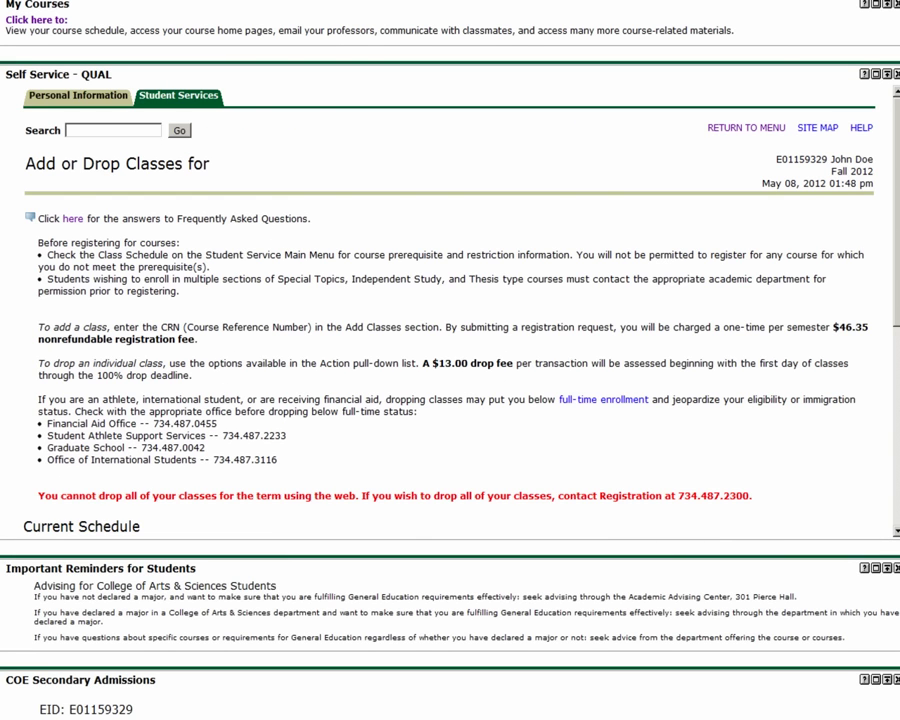
Set the Action for ECON 100 (Intro to Econ Prob & Policies) to Web Drop.
scroll(585, 443, "down", 4)
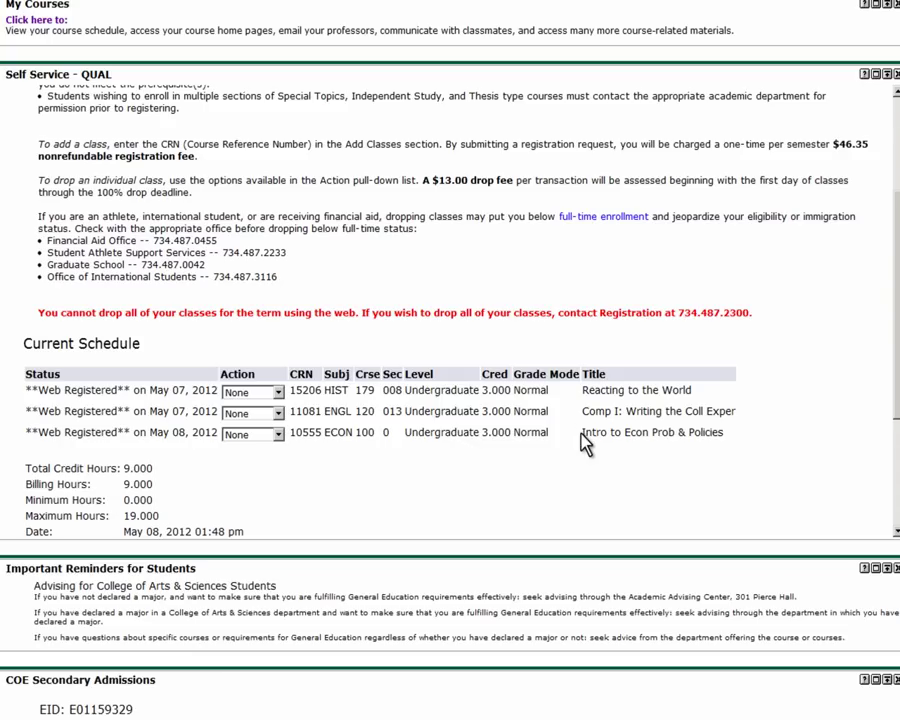
left_click_drag(582, 432, 725, 432)
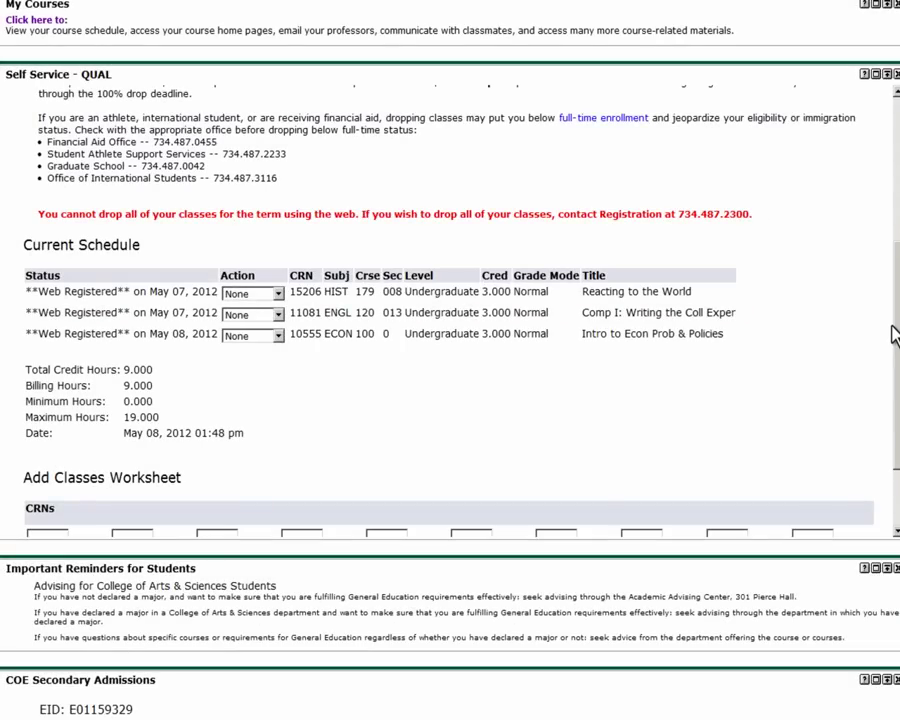
left_click(278, 336)
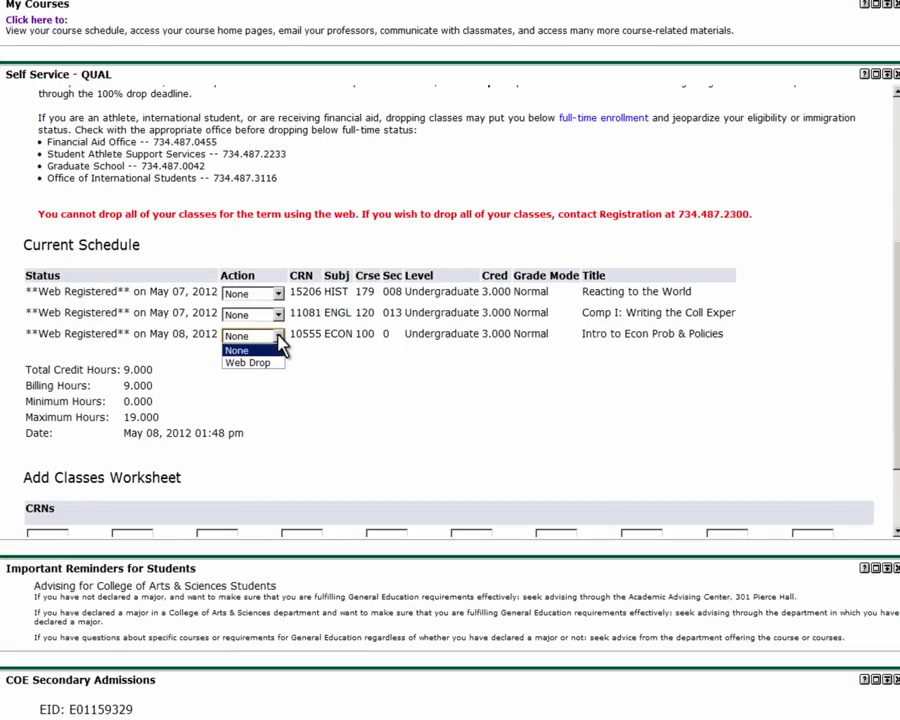
left_click(250, 362)
scroll(278, 340, "down", 1)
scroll(324, 216, "down", 2)
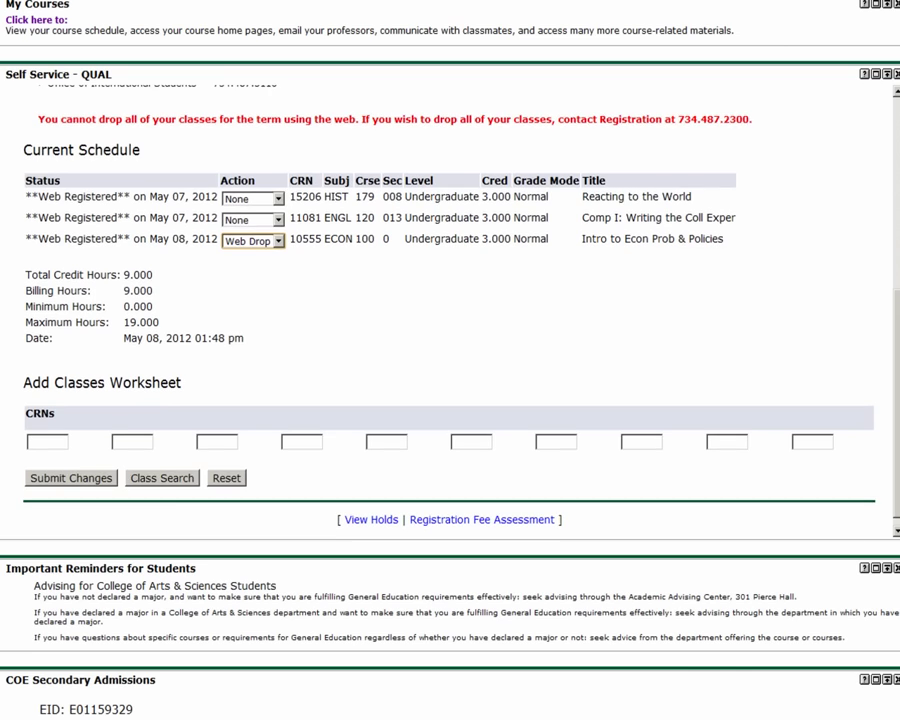